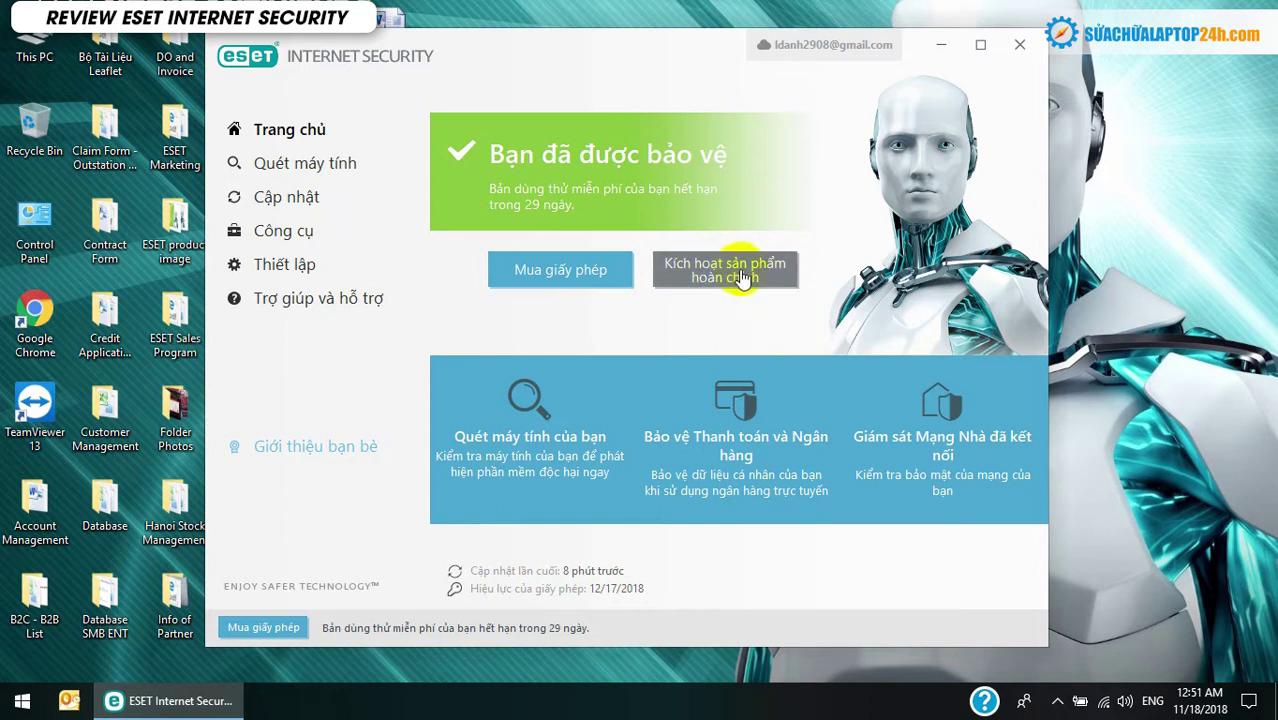
View the full-product activation options and the purchased licence key form, and close the activation window without activating.
left_click(706, 285)
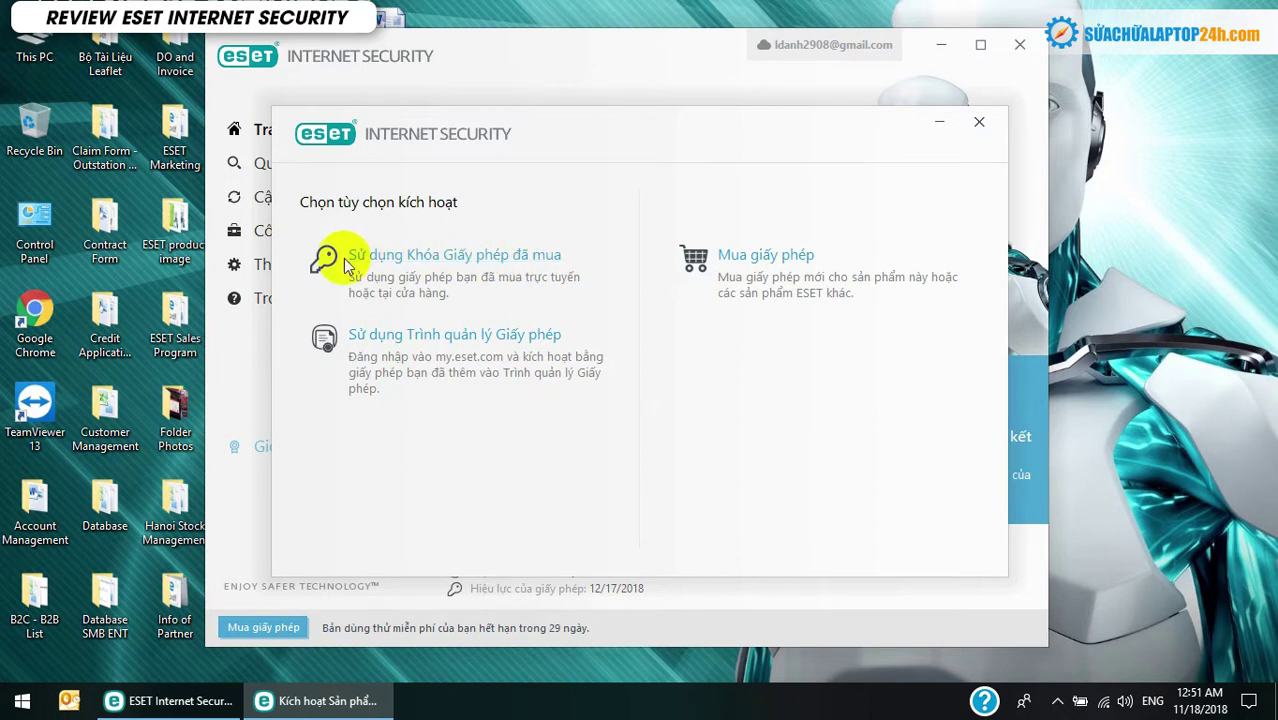
left_click(497, 260)
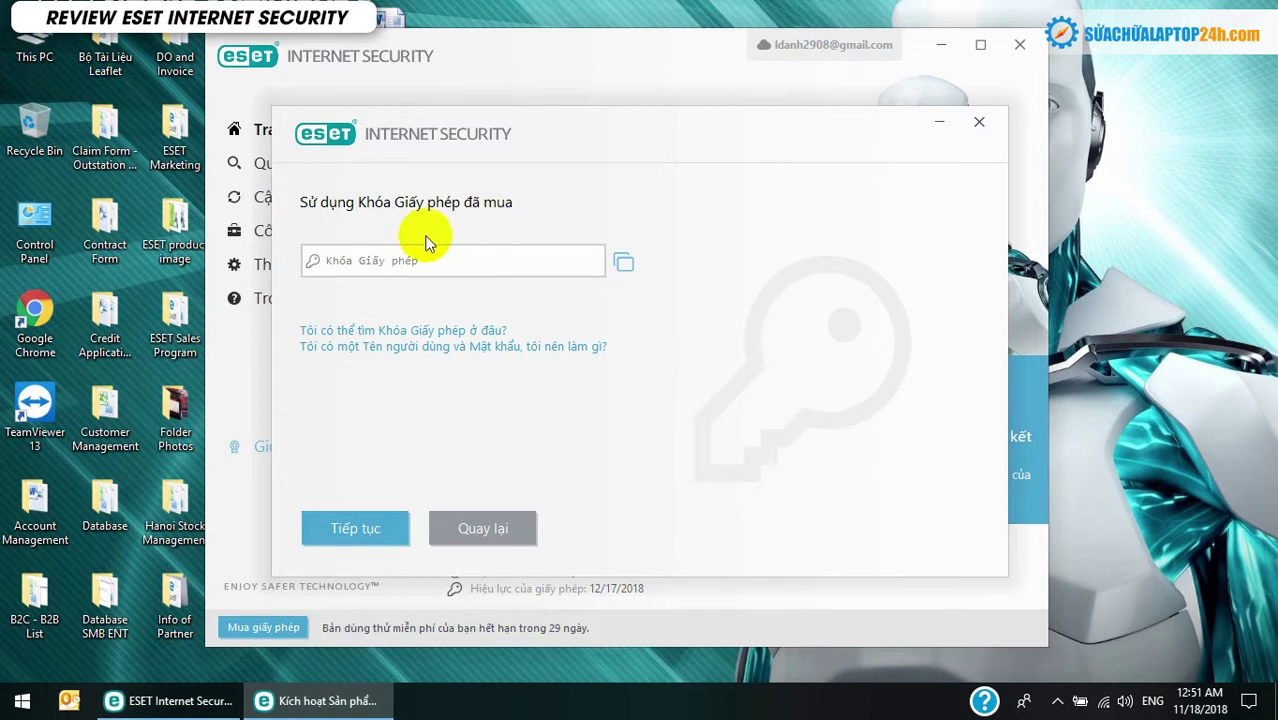
left_click(488, 528)
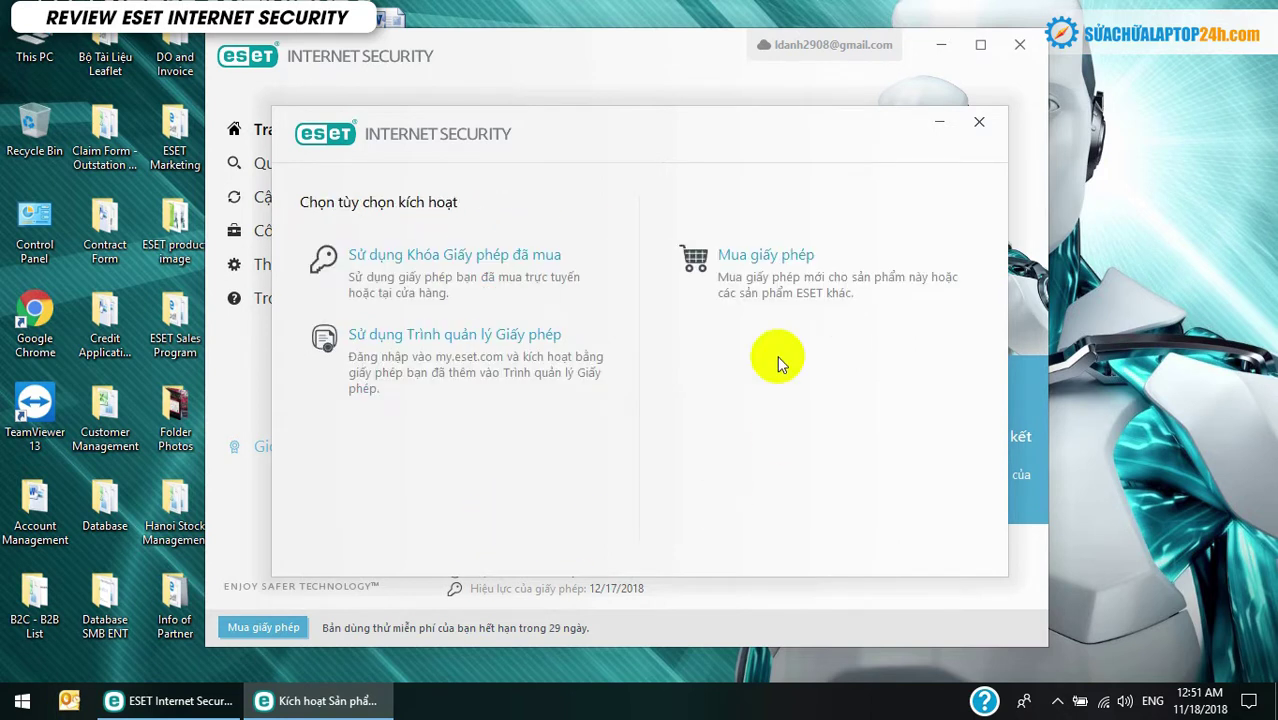
left_click(981, 122)
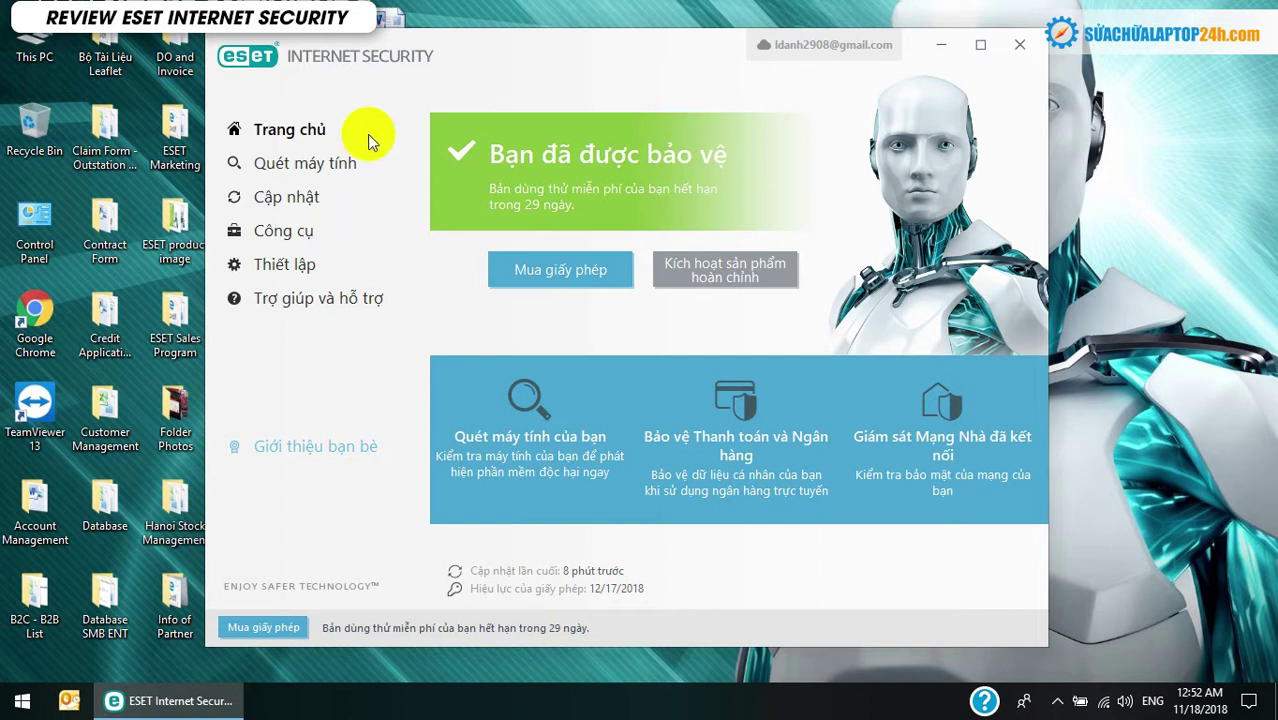
View the Quét máy tính scan options and check the installed version on the Cập nhật page.
left_click(310, 165)
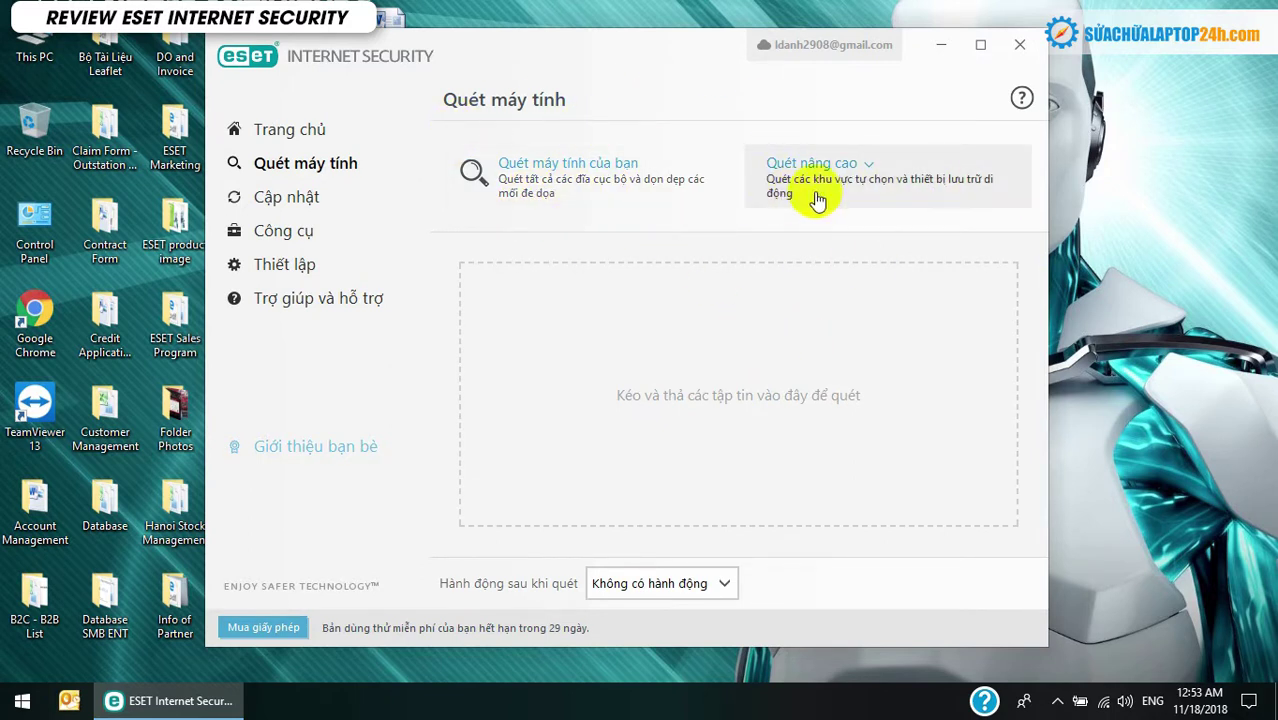
left_click(872, 183)
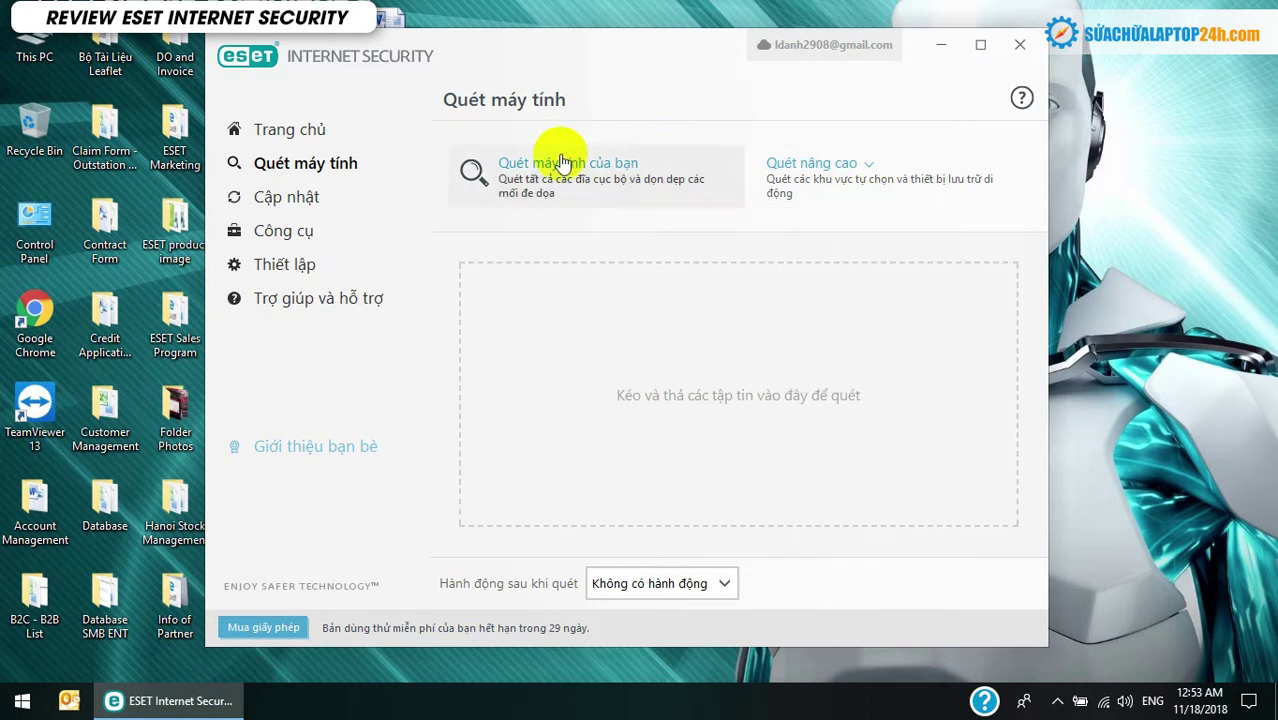
left_click(348, 201)
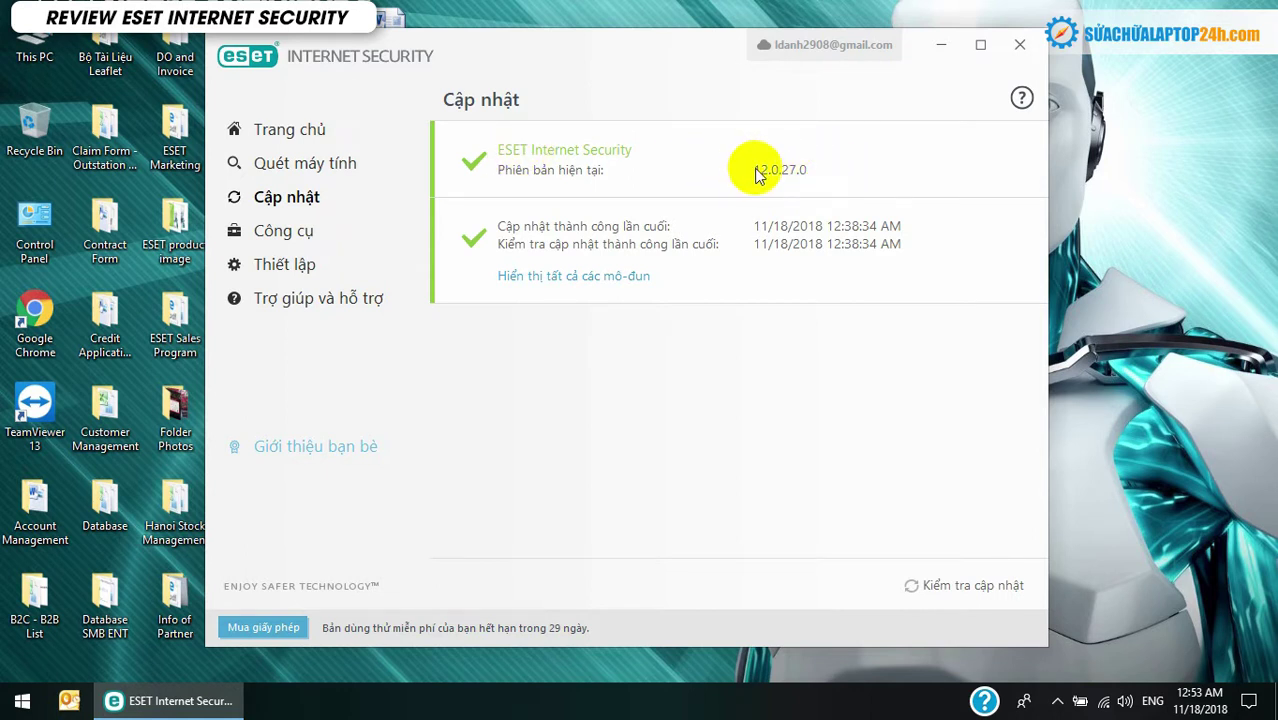
left_click(800, 172)
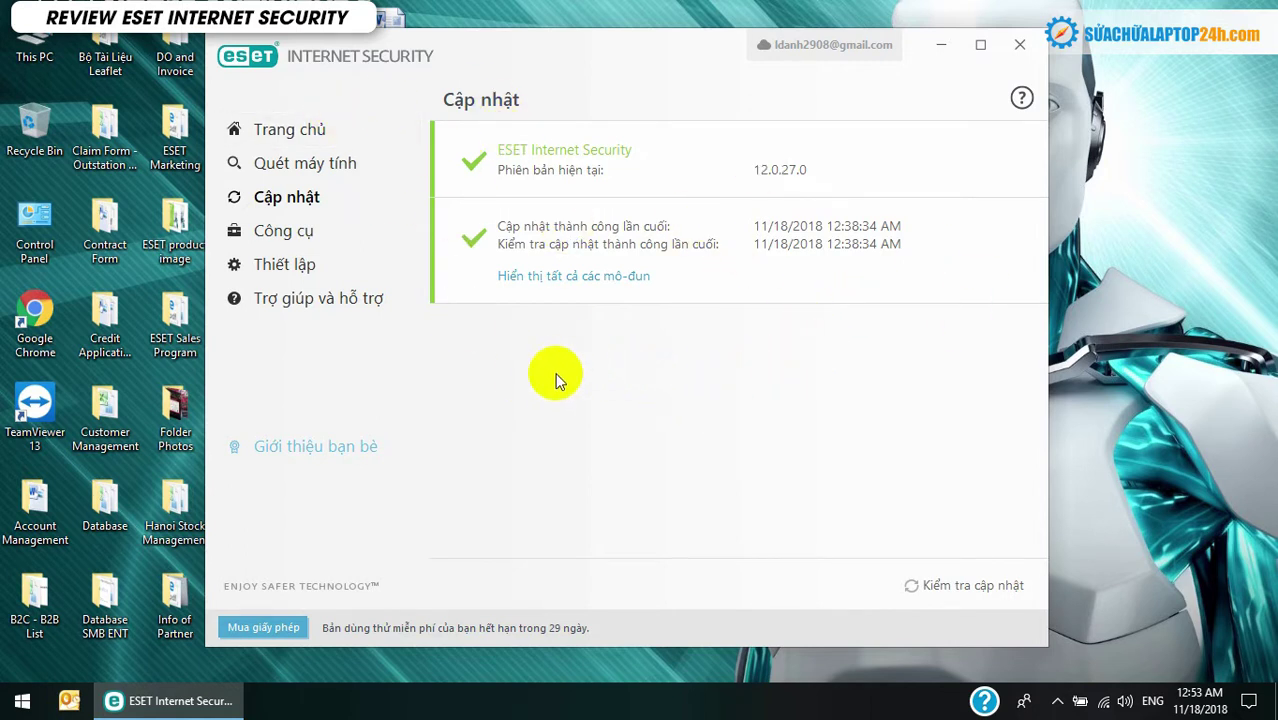
Launch Bảo vệ Thanh toán và Ngân hàng from the tools and reposition the secured browser window on the desktop.
left_click(320, 240)
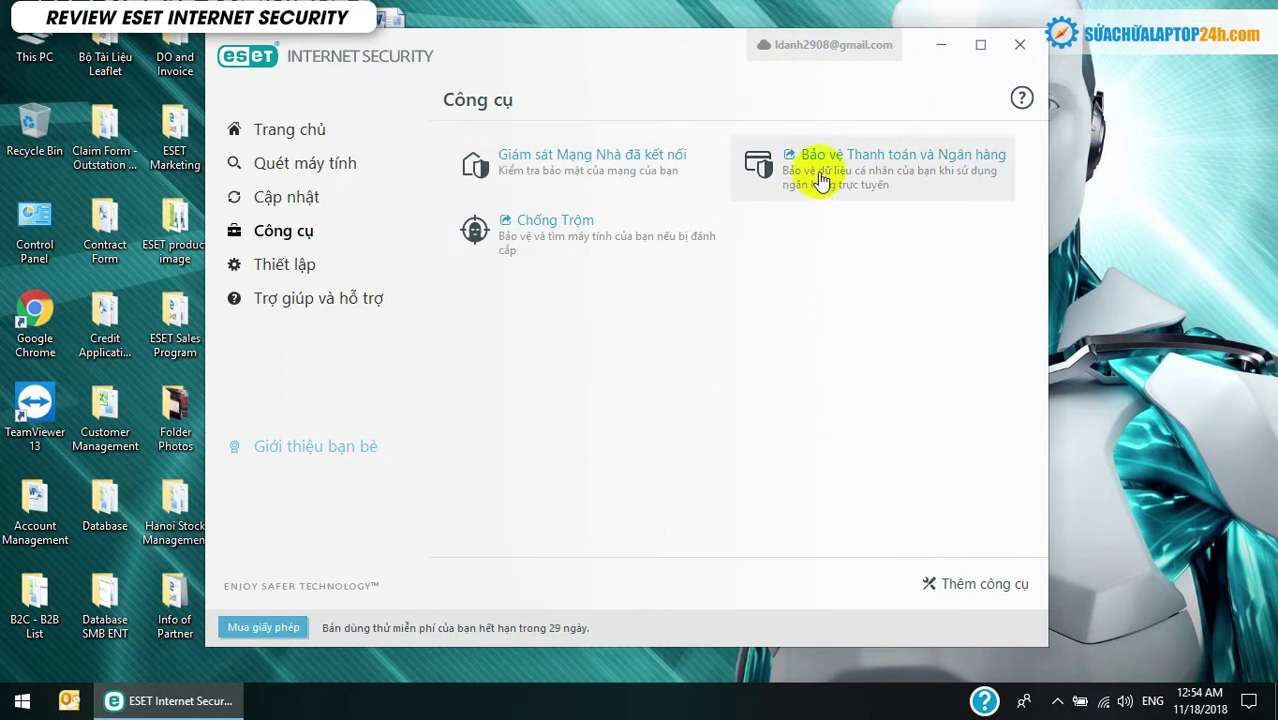
left_click(879, 162)
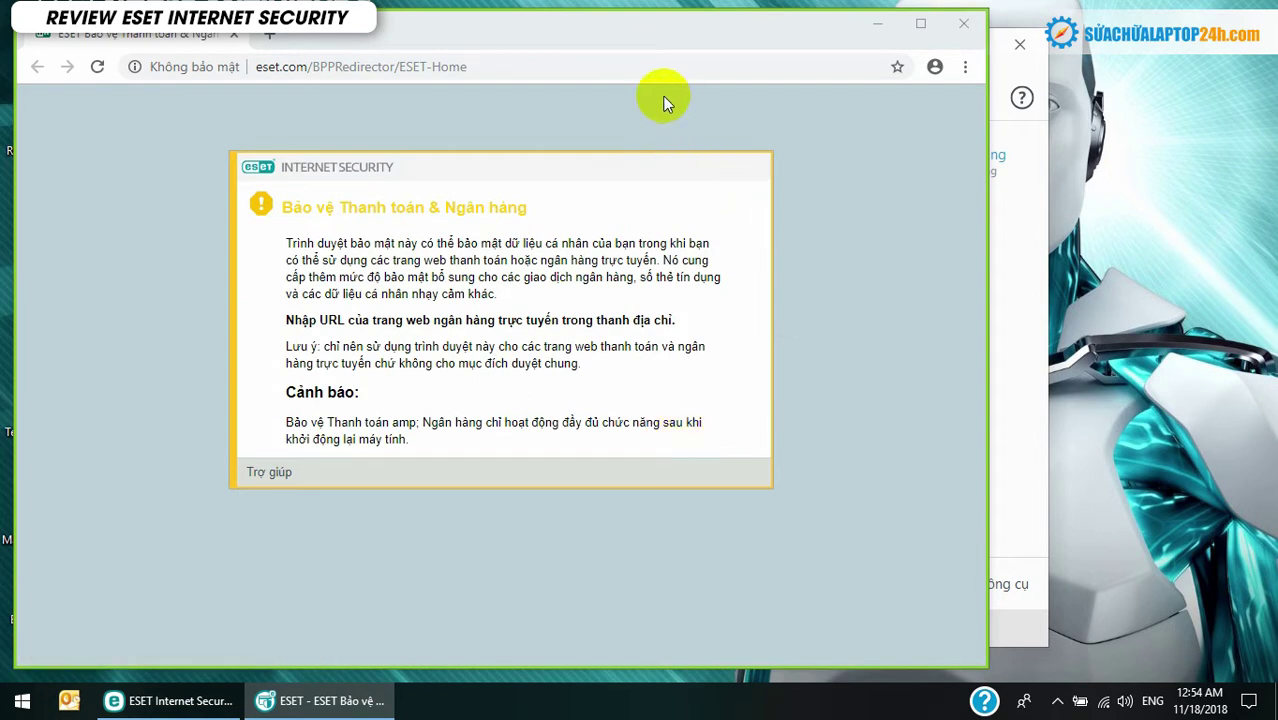
left_click(566, 13)
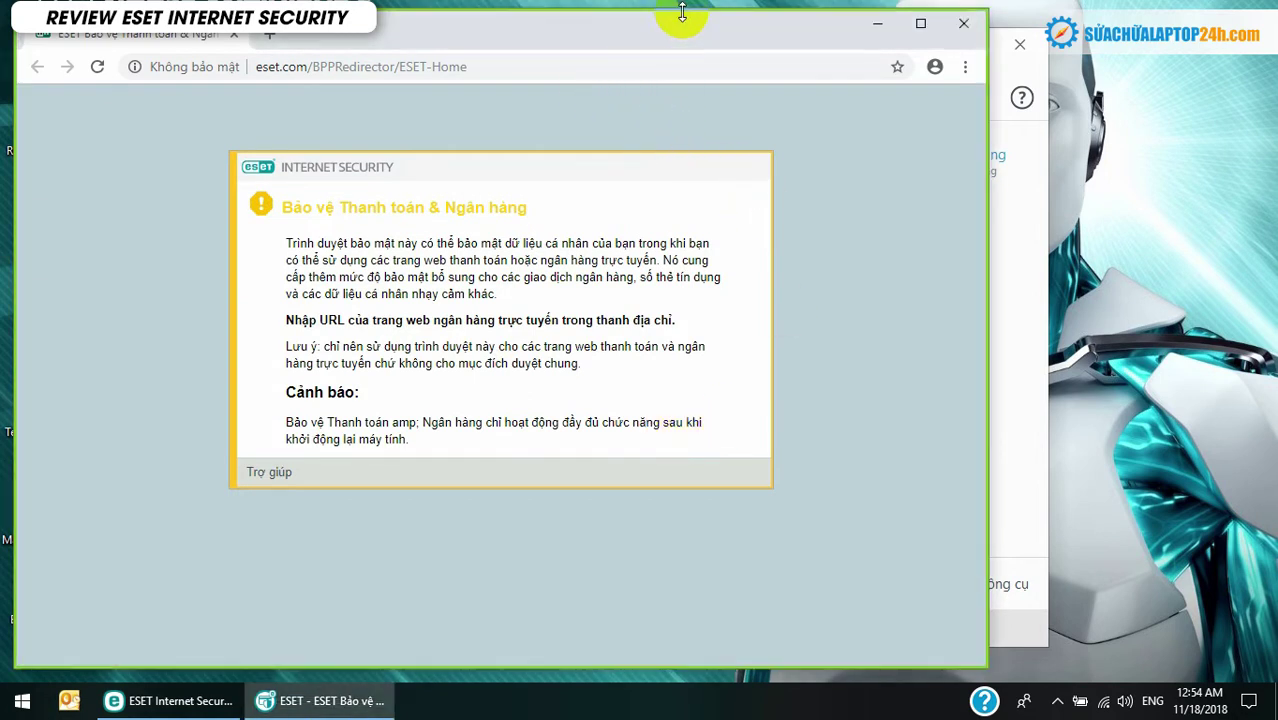
left_click_drag(673, 15, 778, 41)
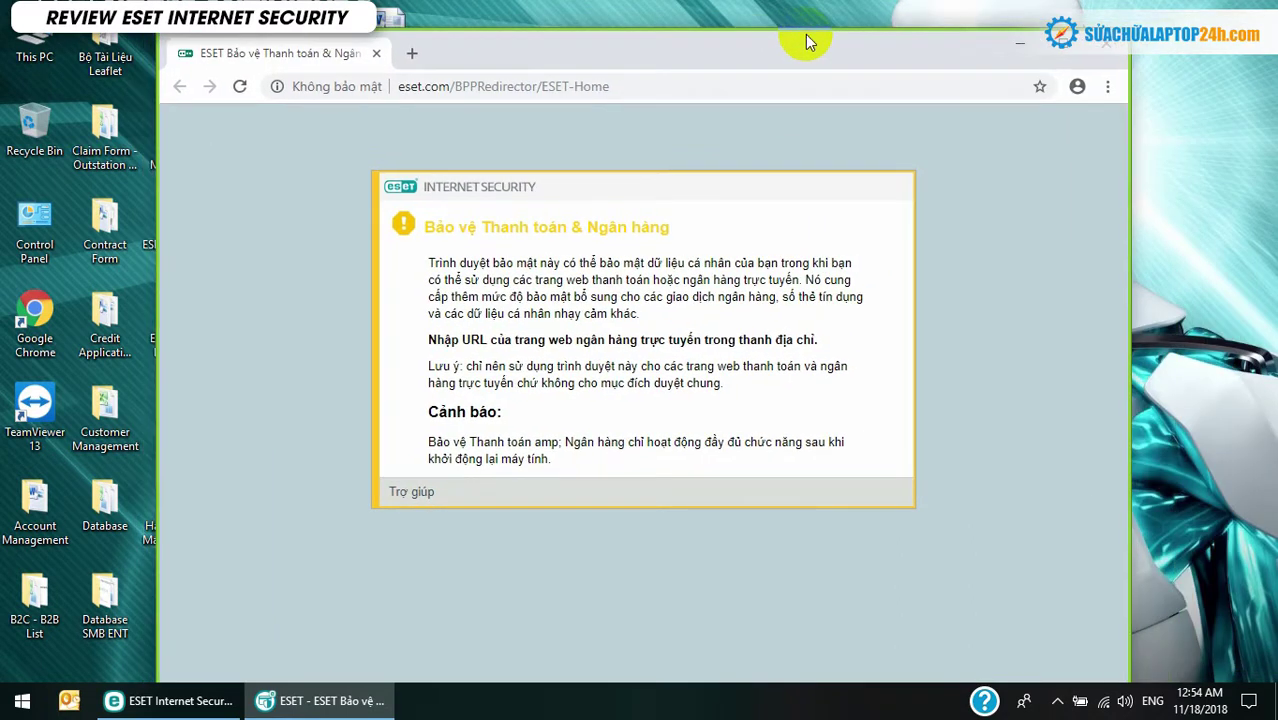
left_click(471, 86)
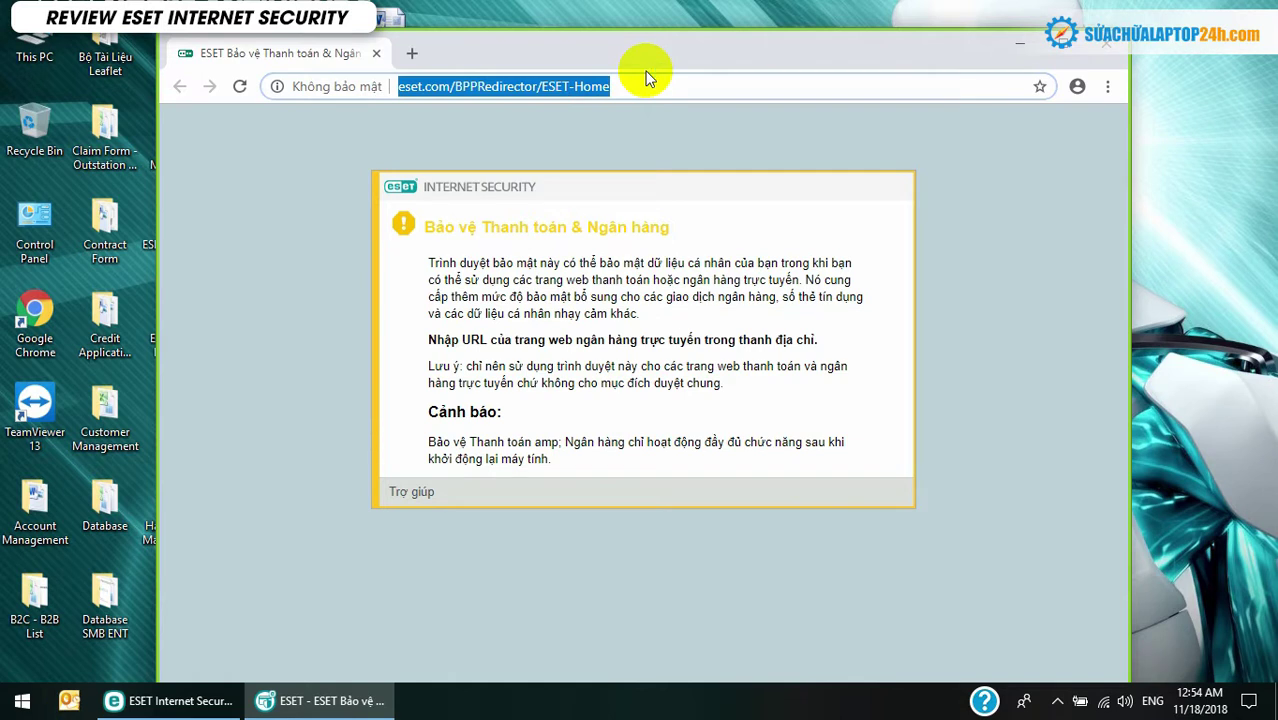
type("viet")
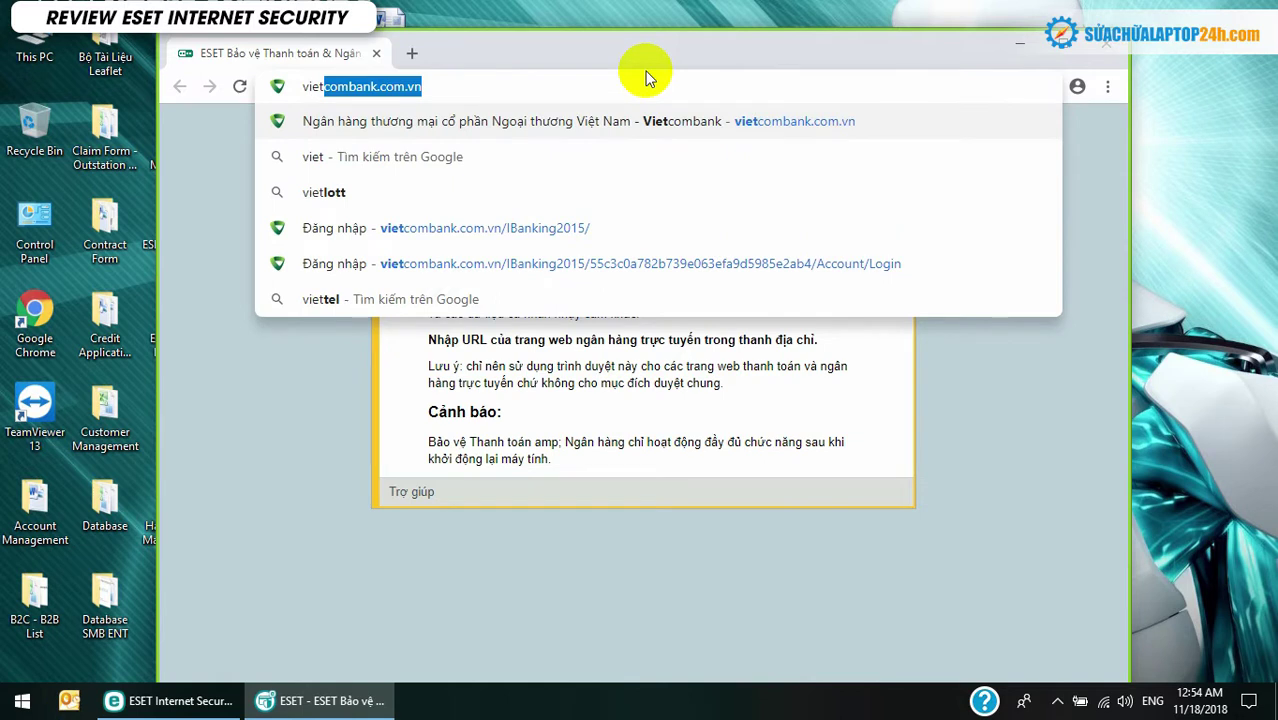
key("Down")
key("Up")
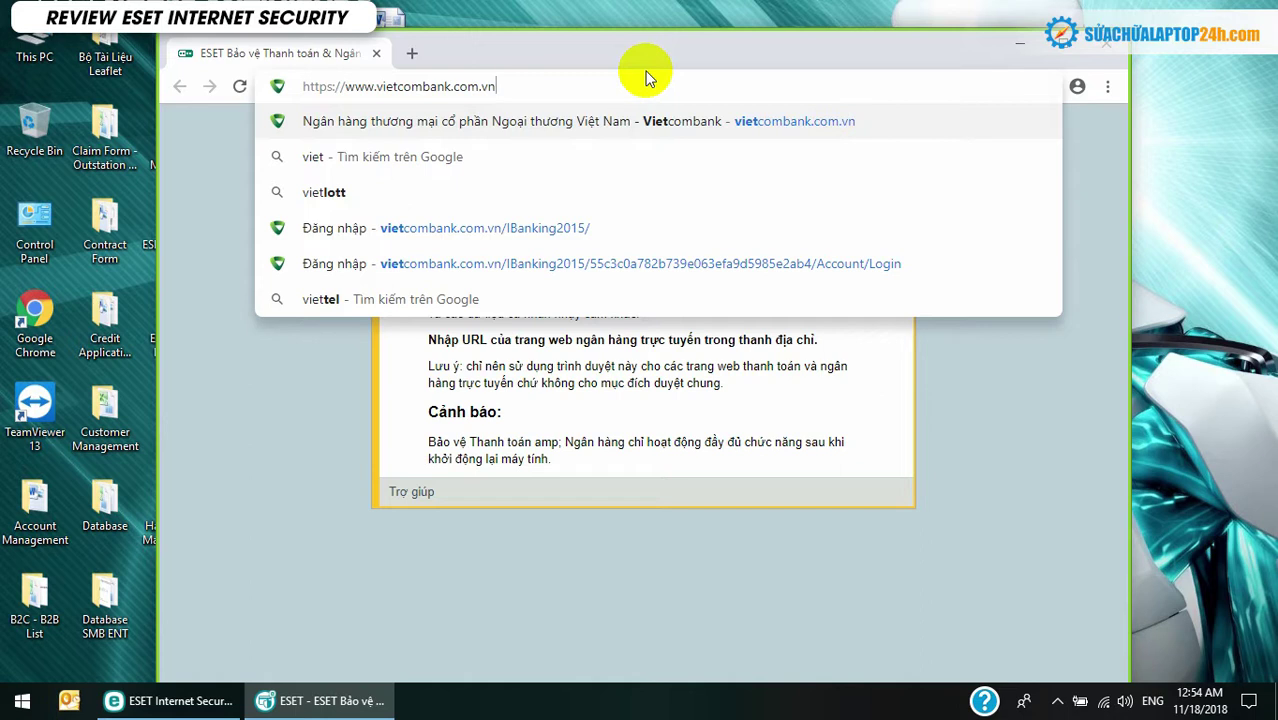
key("Return")
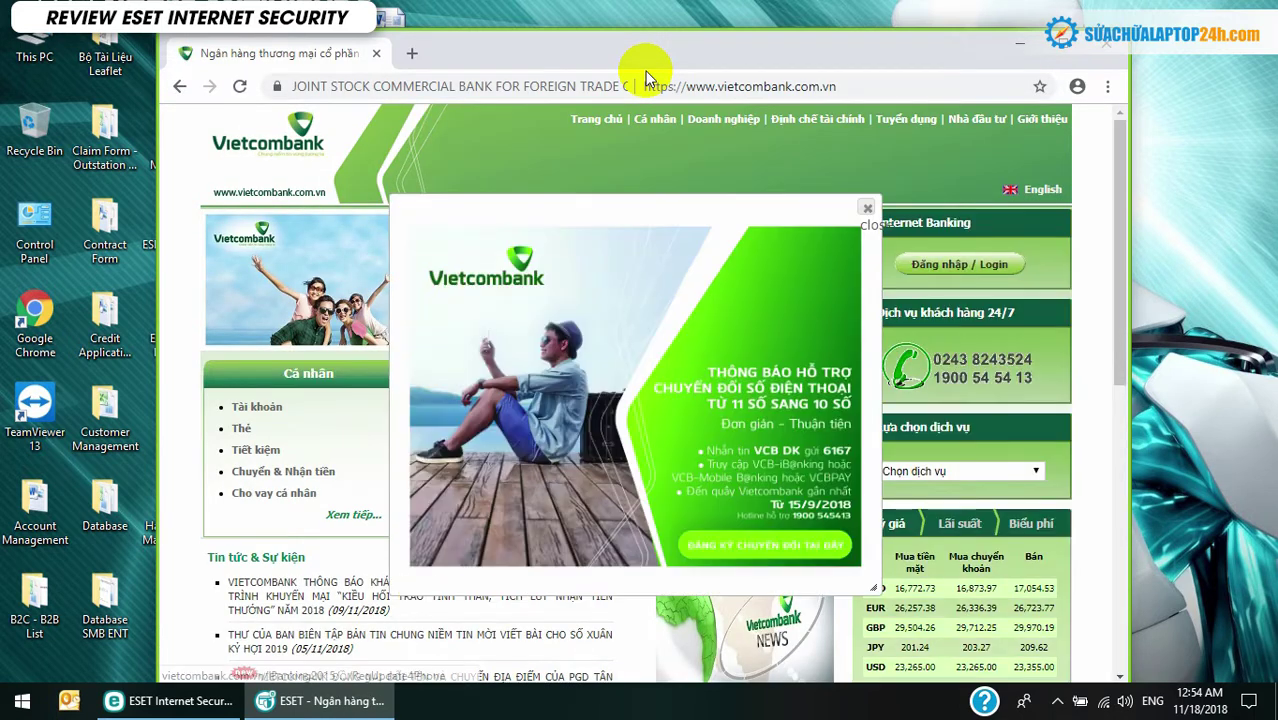
left_click(867, 212)
left_click(987, 268)
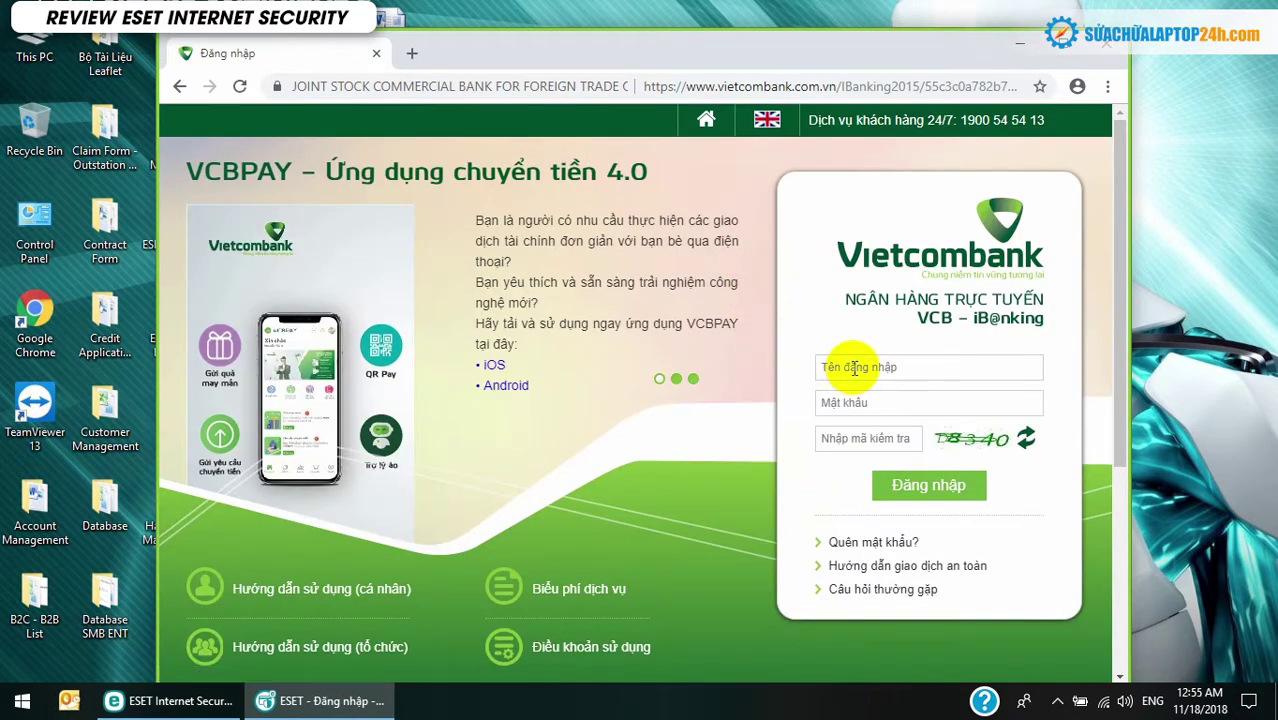
Go through the empty username, password and verification code fields of the bank login, and close the secured browser.
left_click(853, 367)
left_click(853, 402)
left_click(856, 438)
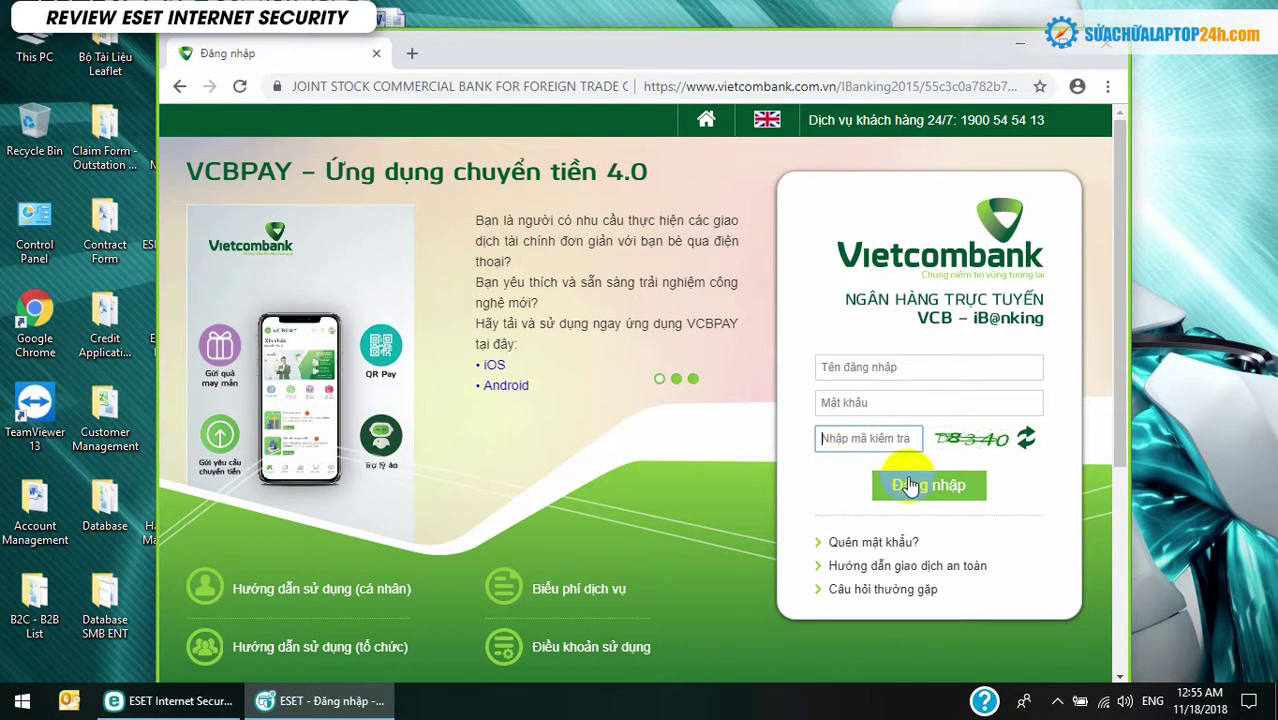
left_click(1106, 44)
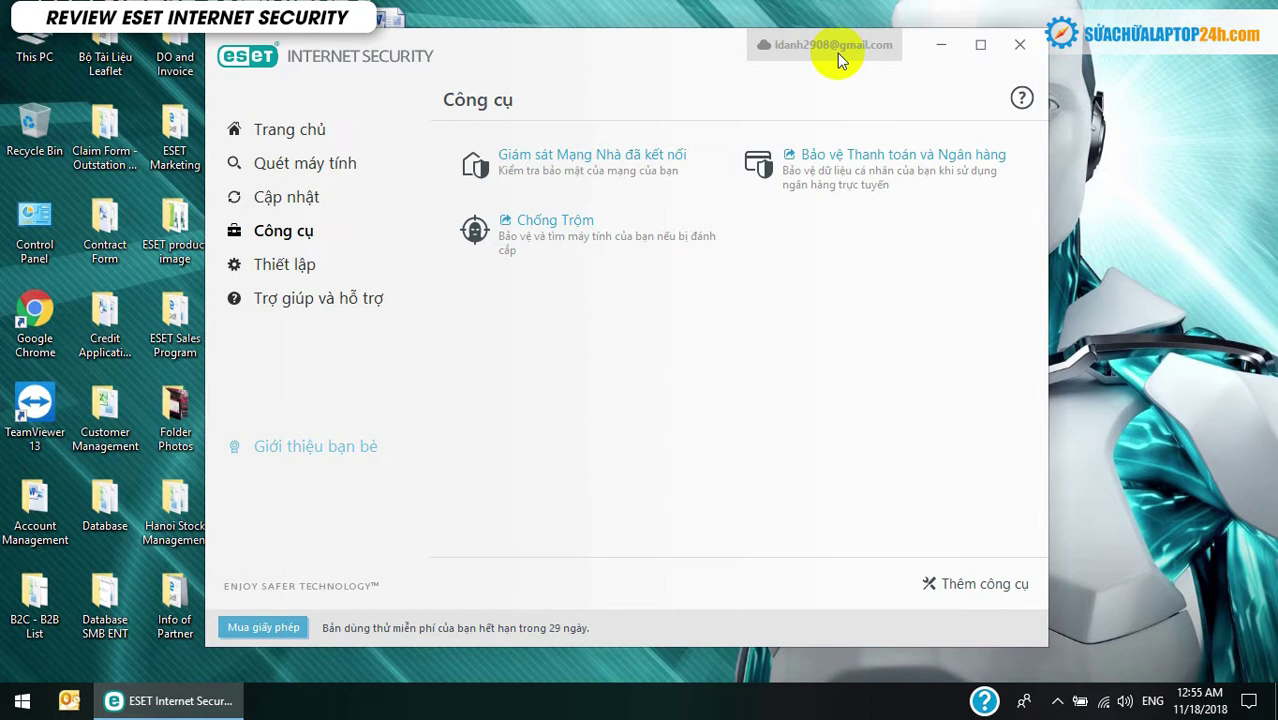
Open the Chống Trộm feature from the tools and read through its web introduction page.
left_click(551, 230)
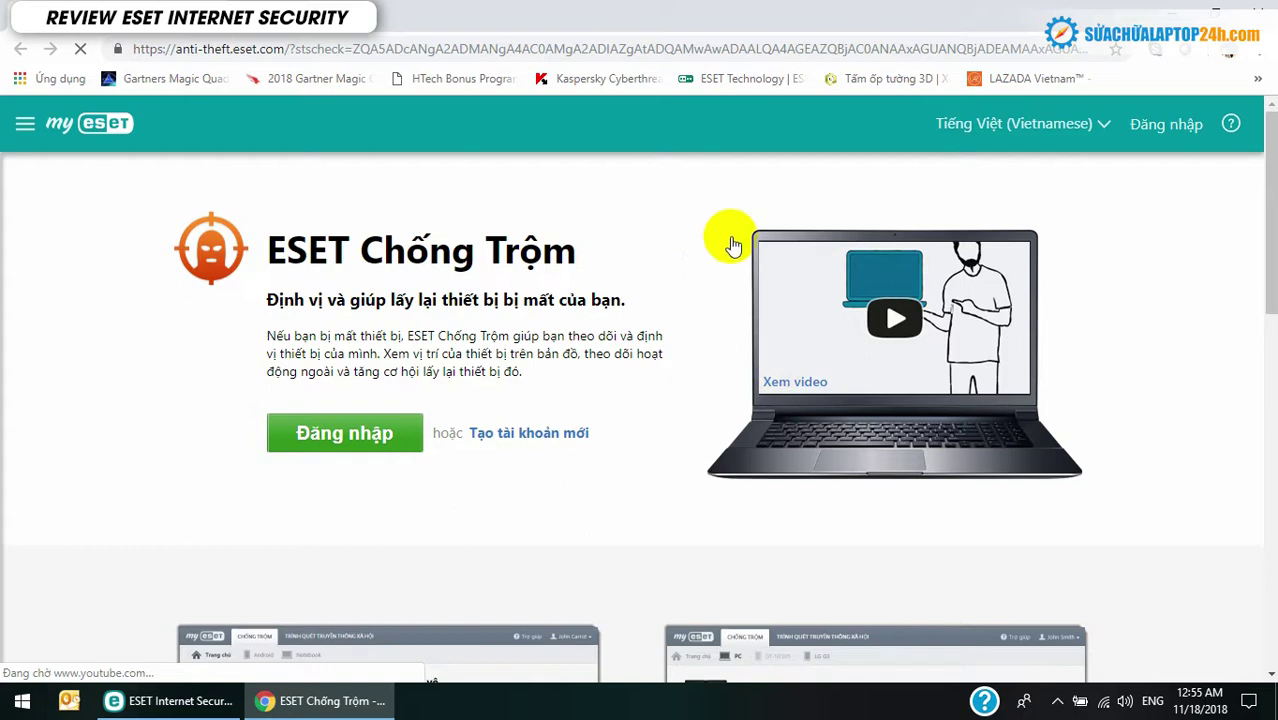
scroll(600, 345, "down", 4)
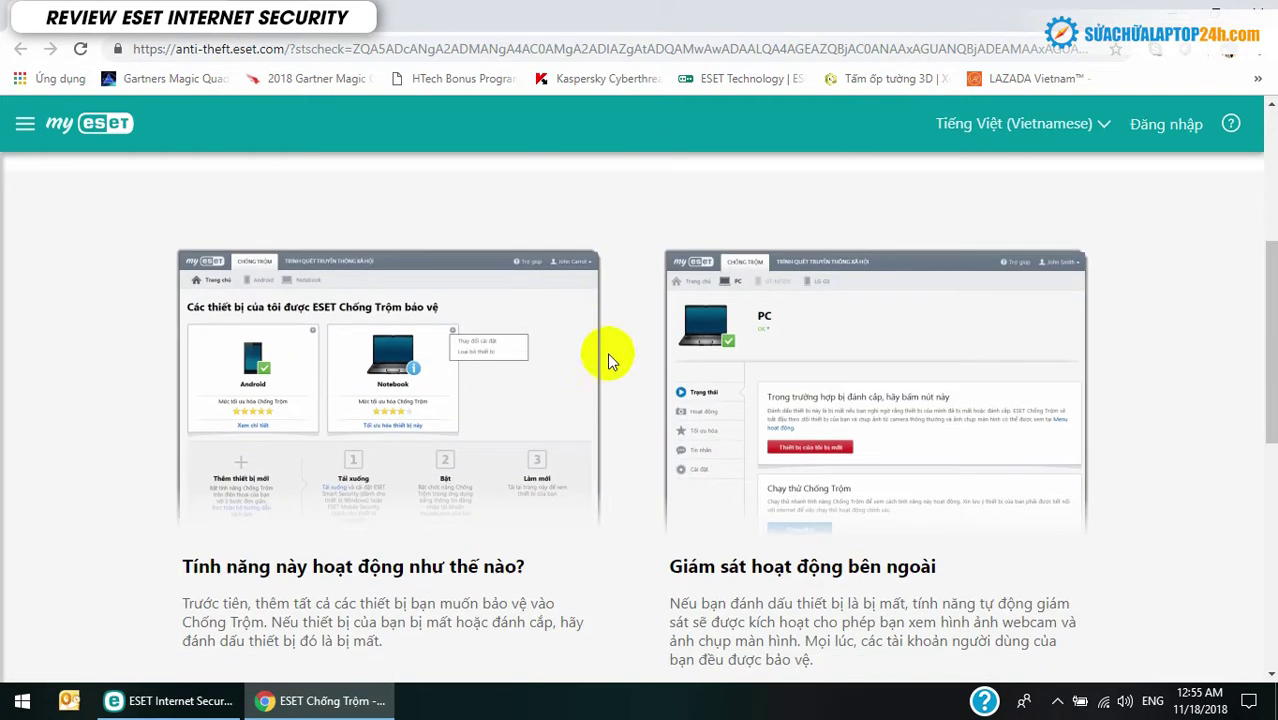
scroll(629, 377, "down", 7)
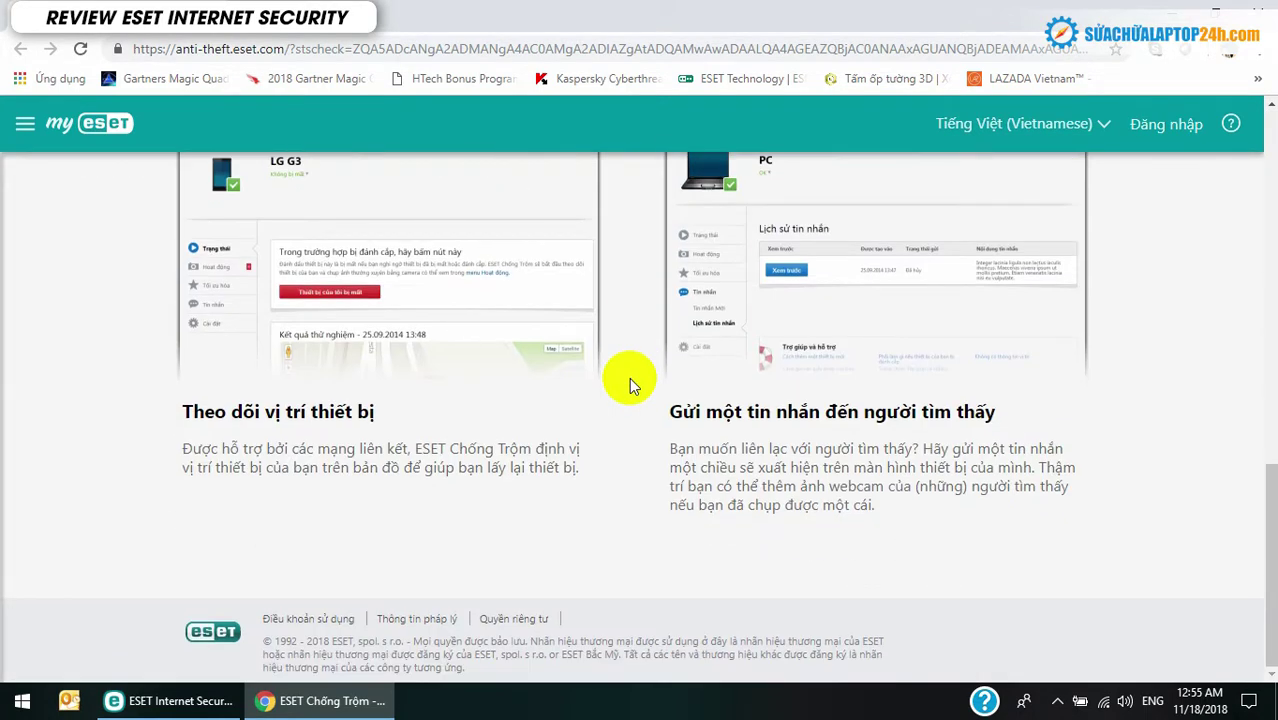
scroll(629, 377, "up", 6)
scroll(629, 377, "up", 5)
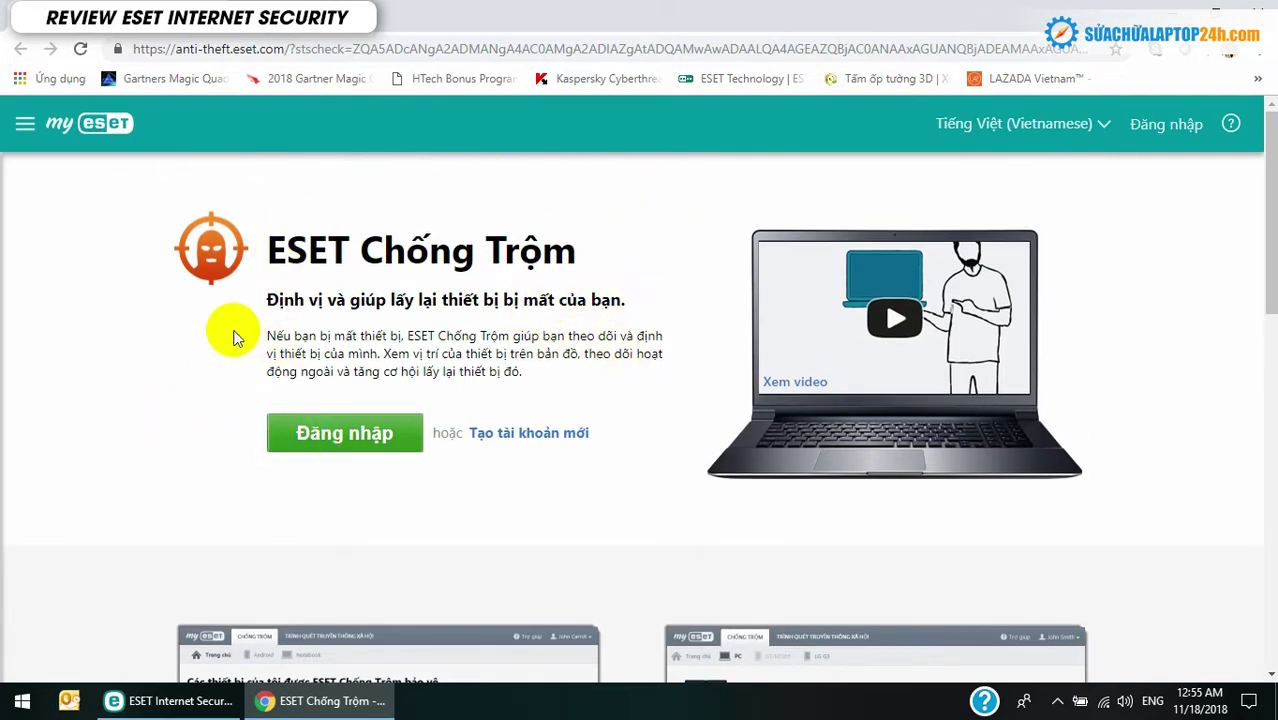
Sign in to ESET Chống Trộm with the prefilled account credentials and look over the protected devices page.
left_click(327, 440)
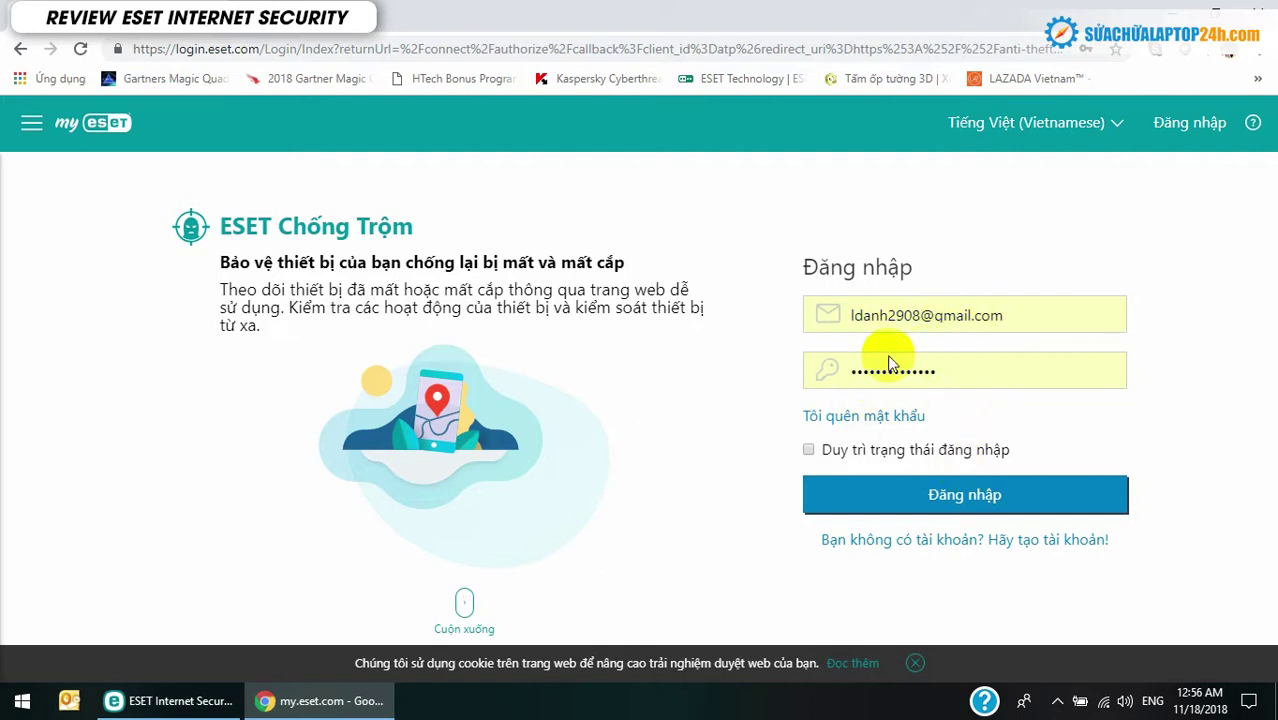
left_click(990, 497)
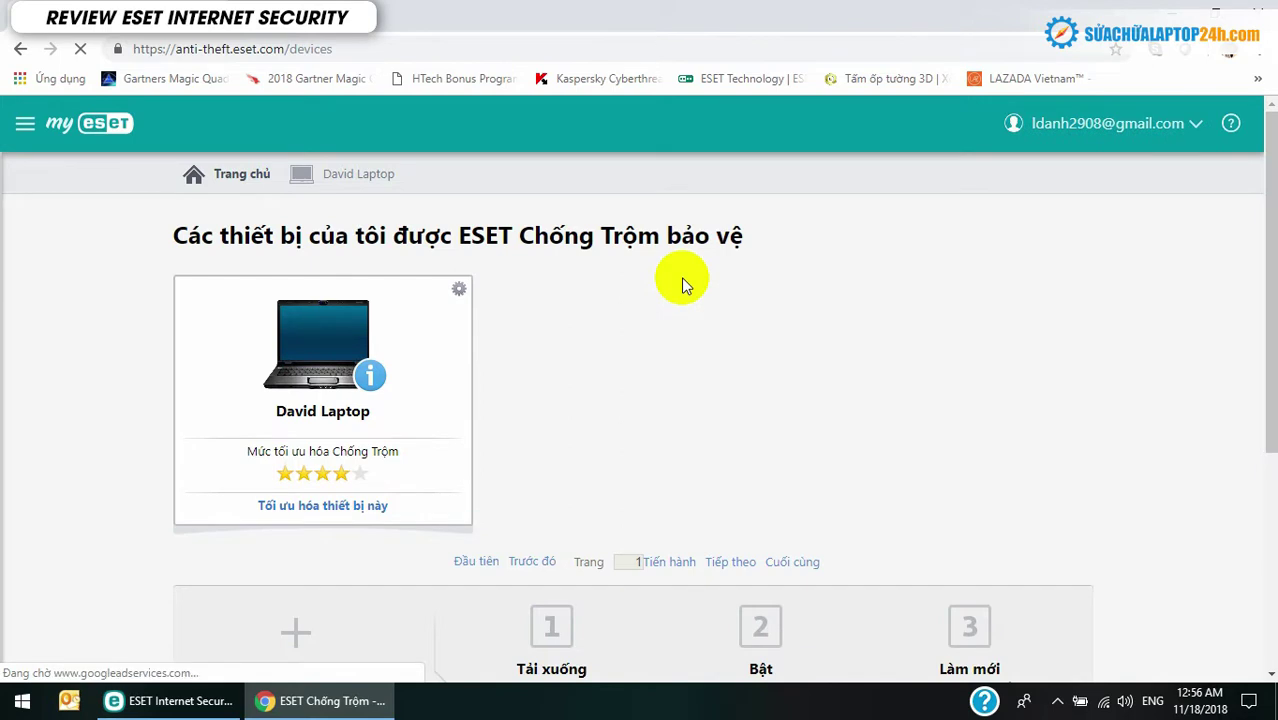
scroll(723, 333, "down", 3)
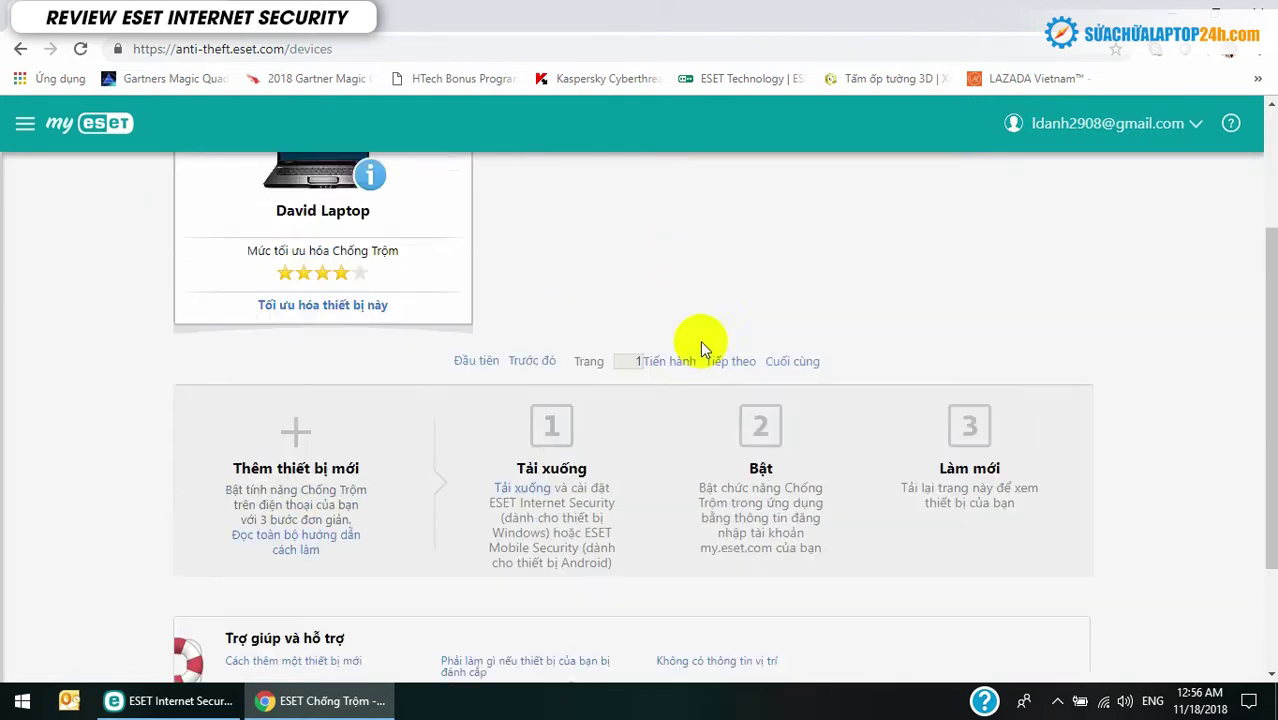
scroll(685, 343, "up", 3)
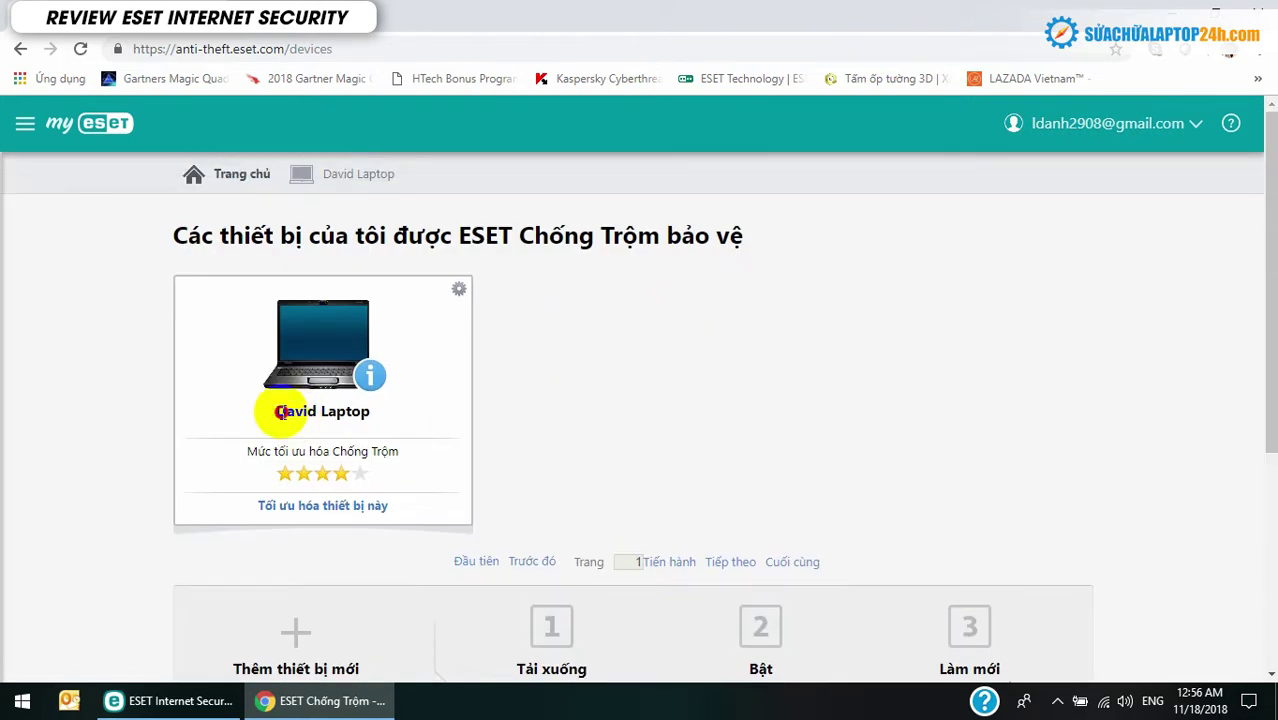
Open the registered laptop's device page and examine its Trạng thái and Hoạt động sections.
left_click_drag(281, 411, 366, 413)
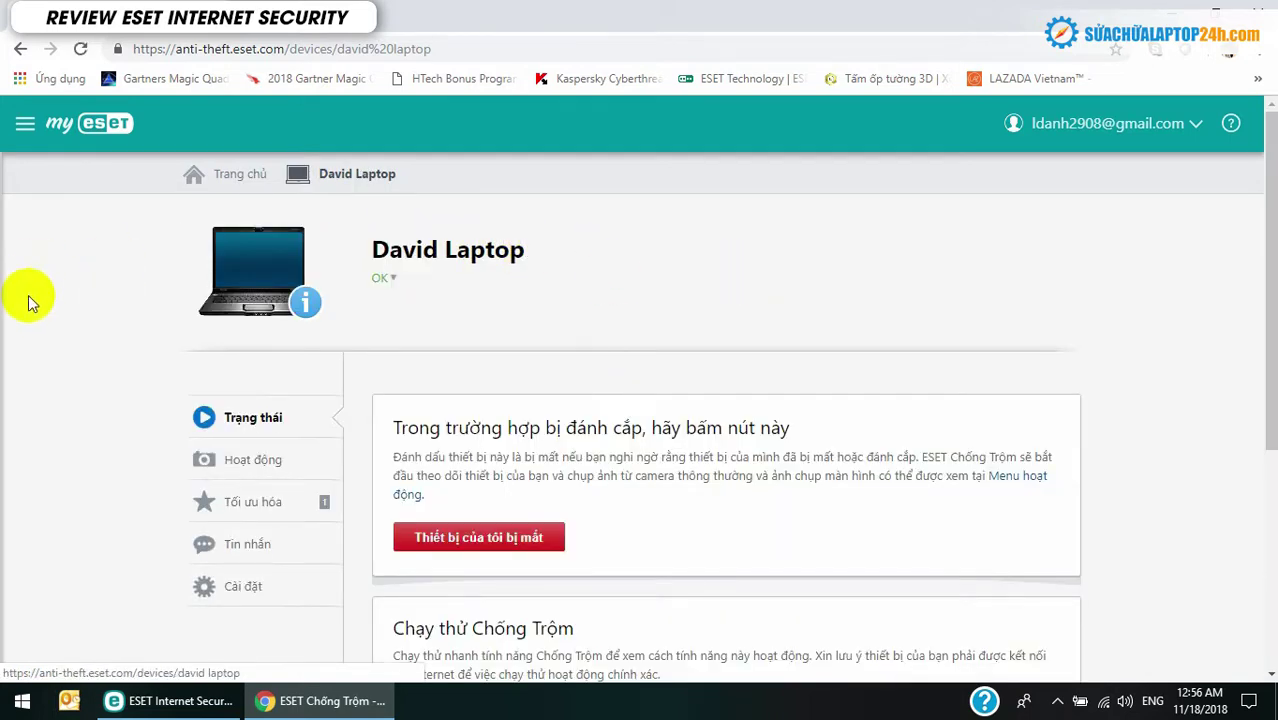
left_click_drag(1266, 197, 1266, 140)
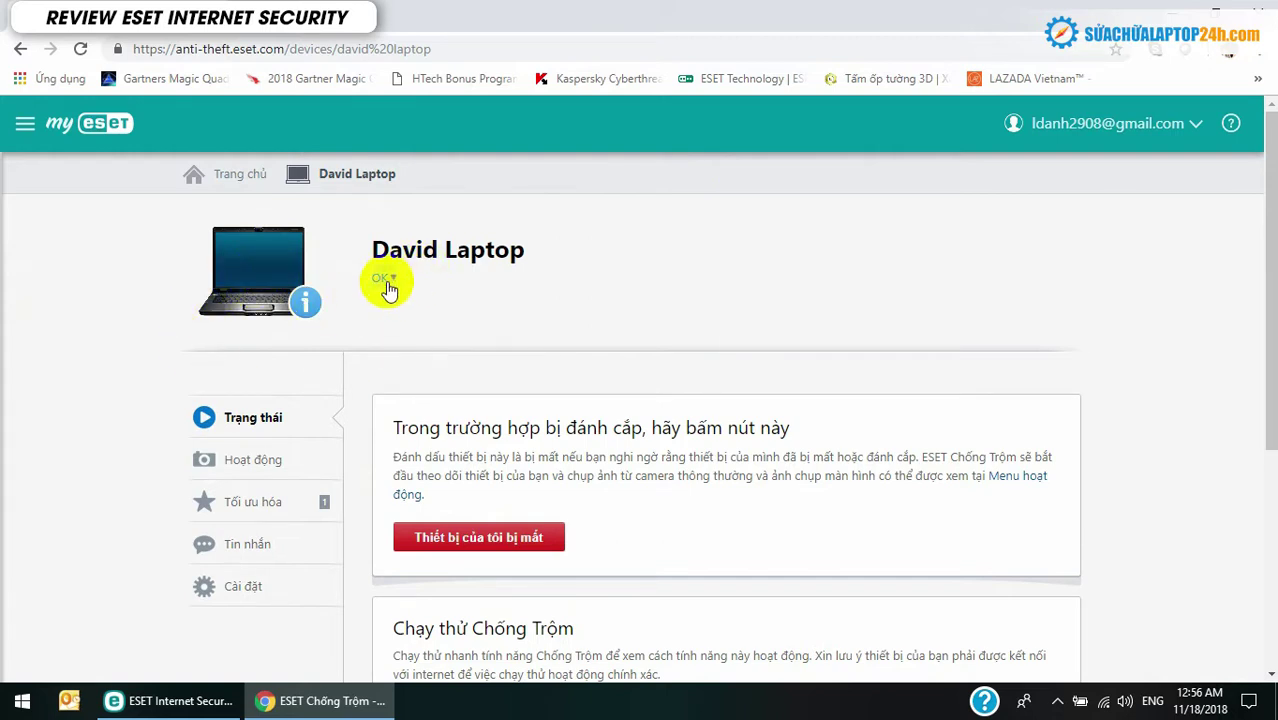
left_click(260, 460)
left_click(266, 418)
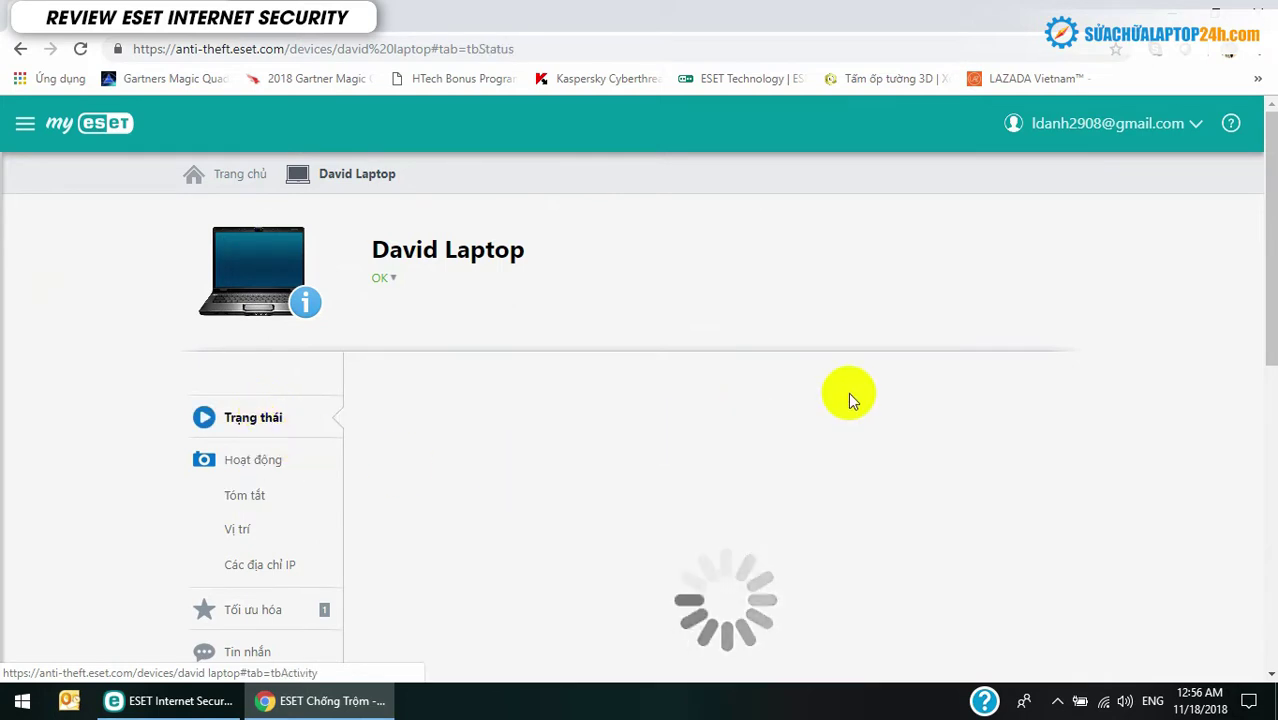
scroll(1268, 352, "down", 2)
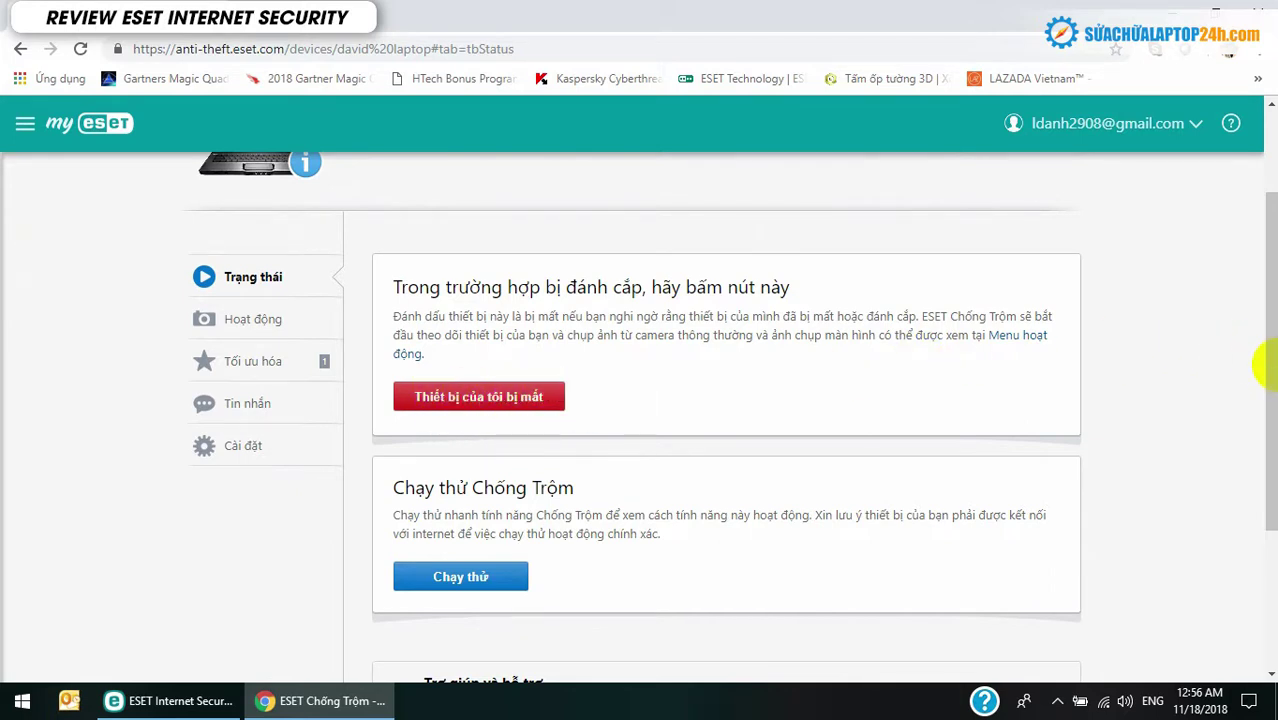
left_click_drag(1272, 378, 1272, 278)
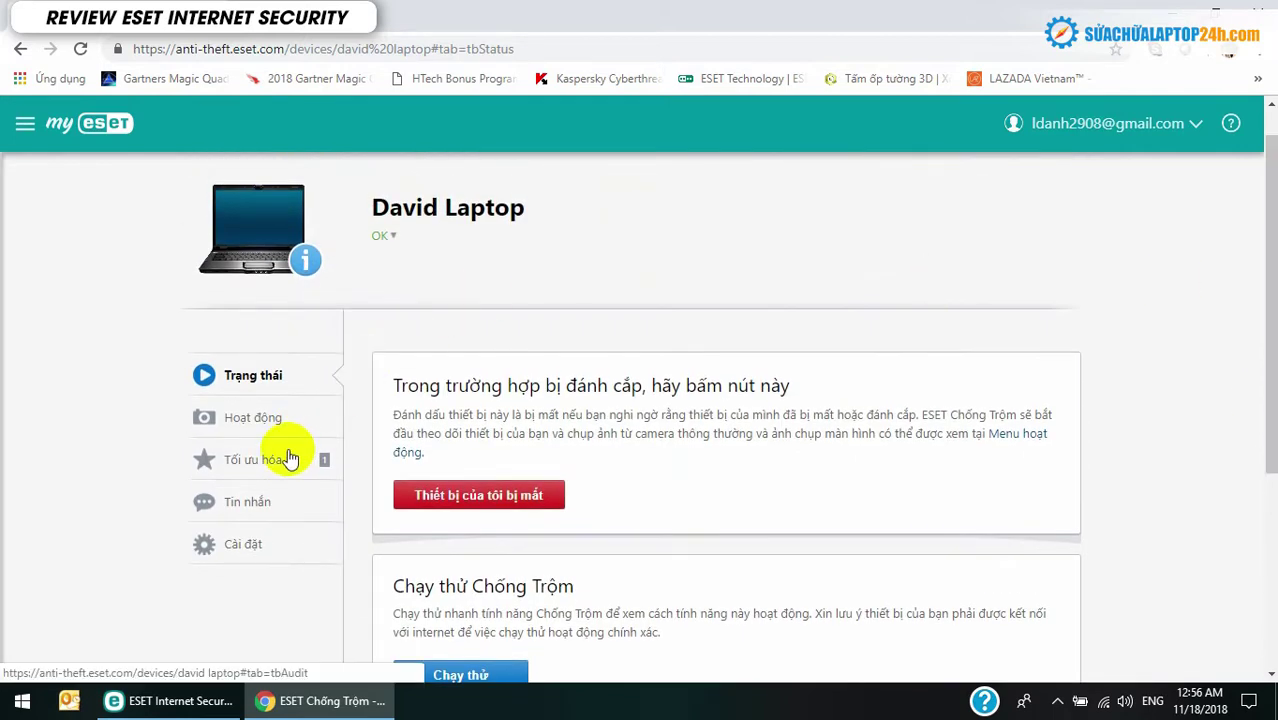
left_click(270, 419)
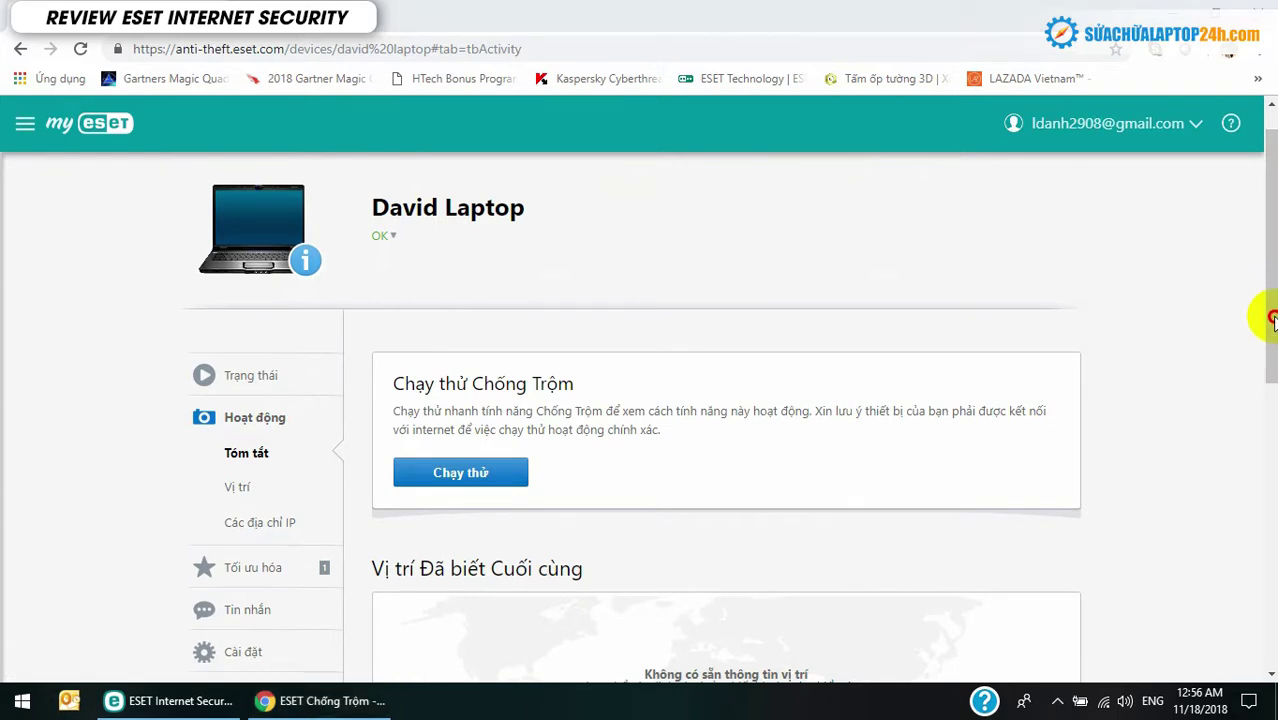